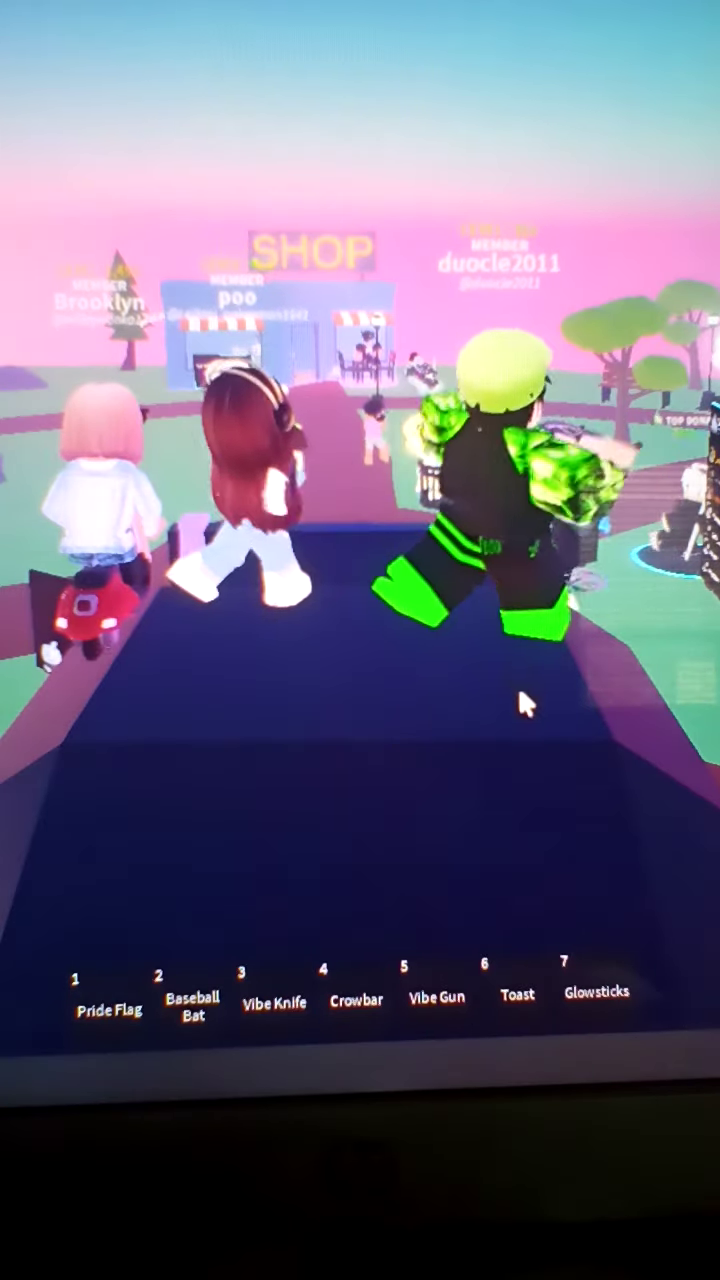
left_click_drag(517, 683, 515, 710)
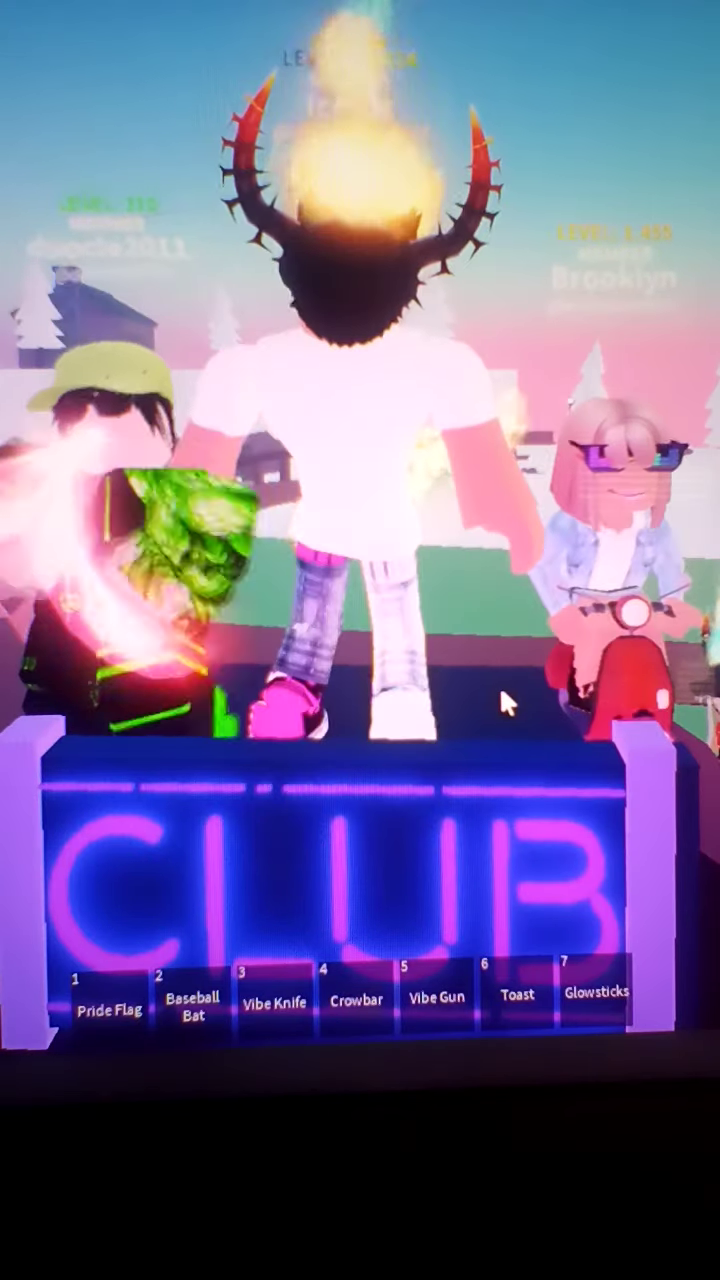
key("Right")
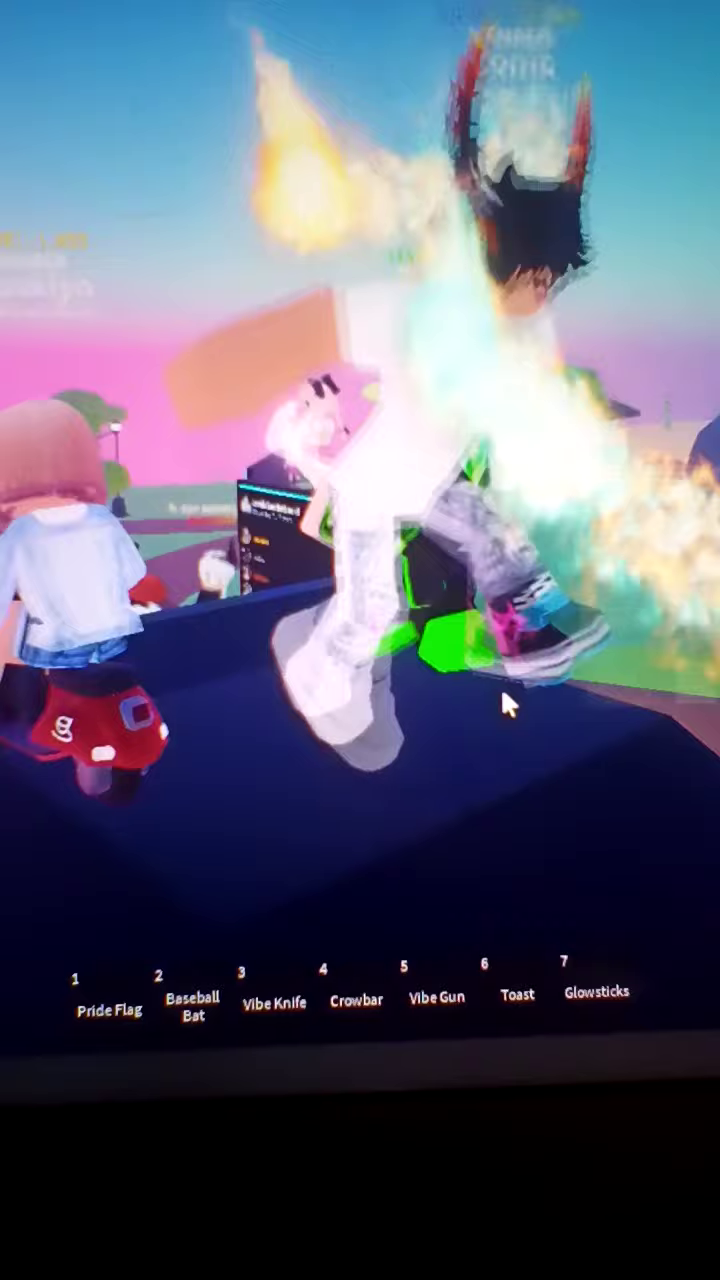
key("Right")
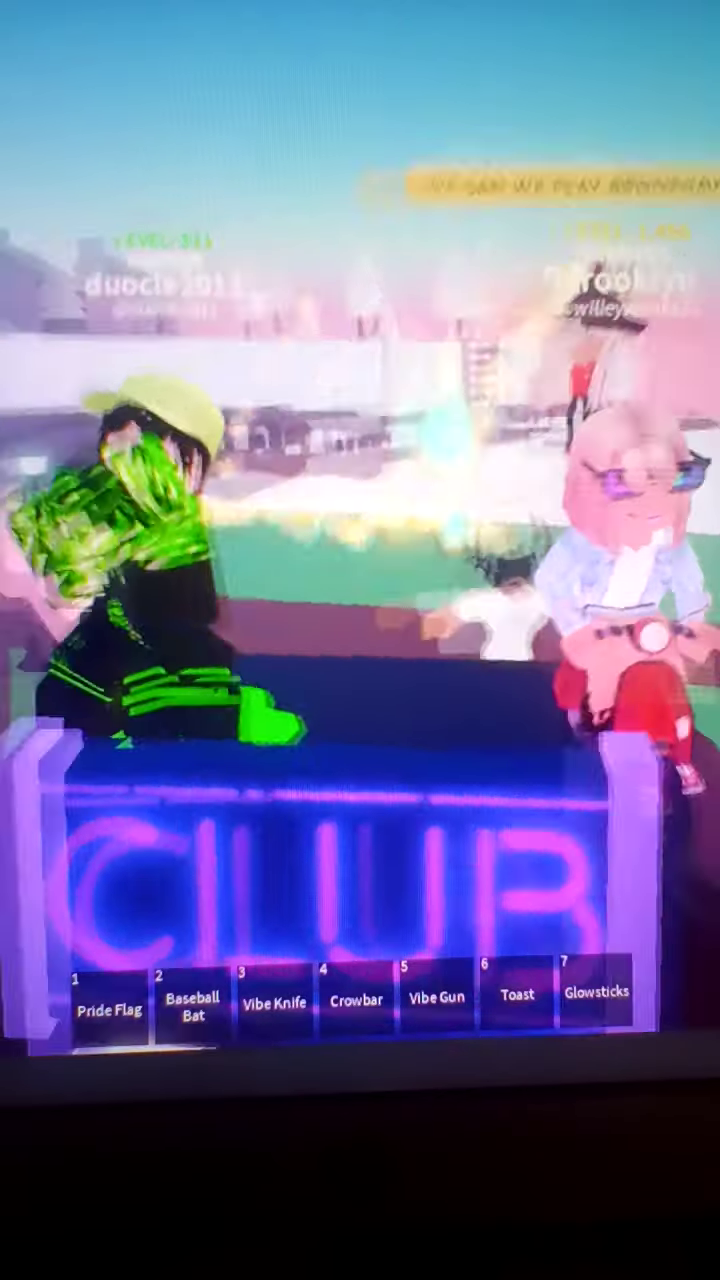
left_click_drag(500, 500, 250, 450)
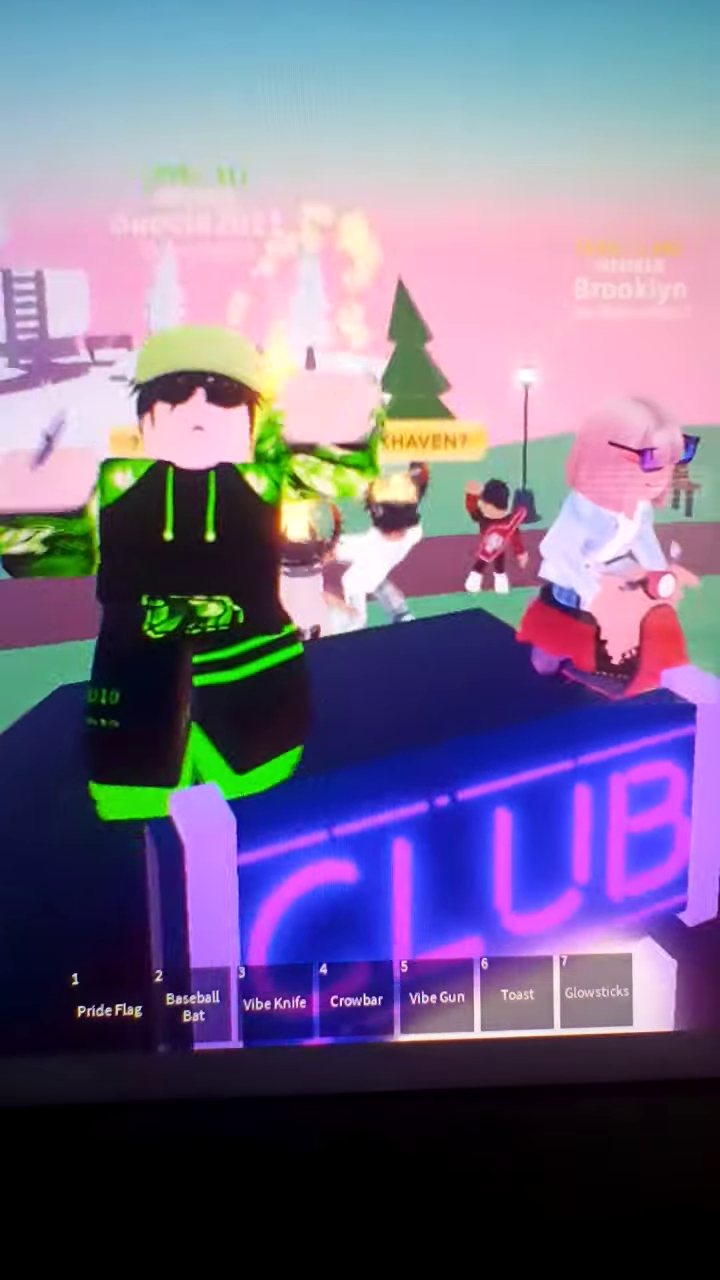
left_click_drag(600, 550, 478, 580)
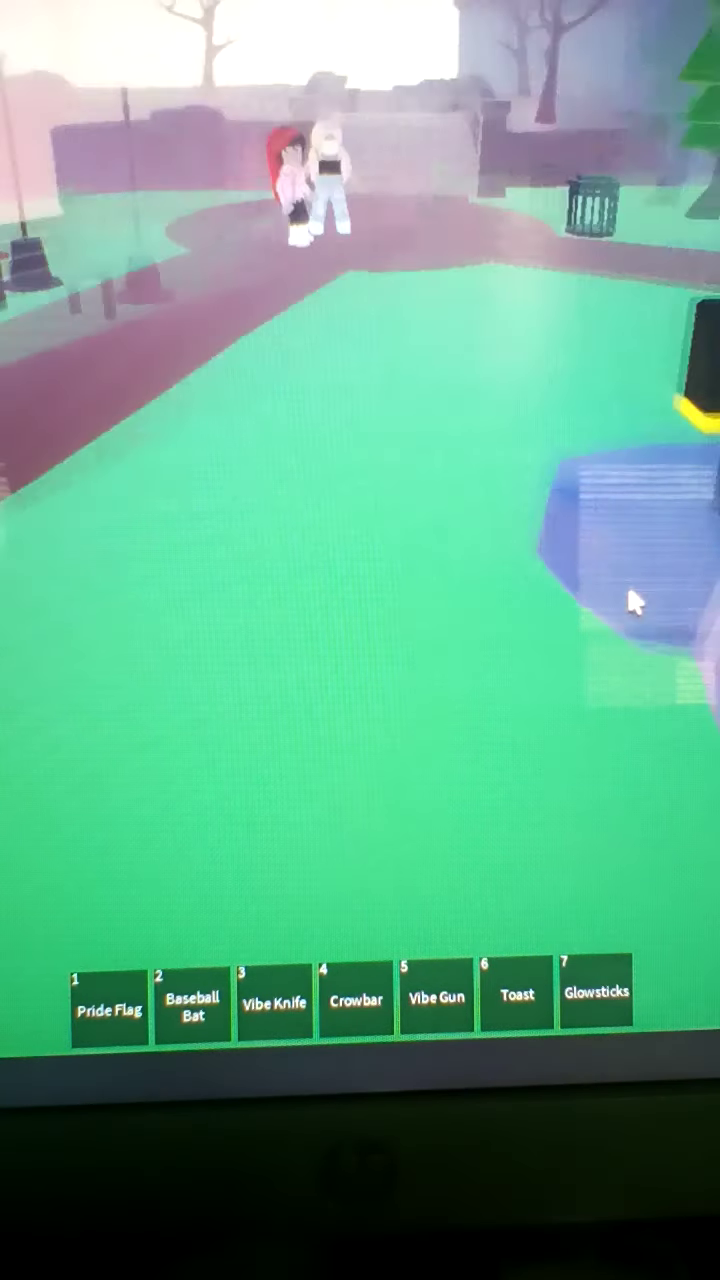
Look over the park crowd, then walk the avatar onto the Teleport pad.
left_click_drag(626, 580, 626, 580)
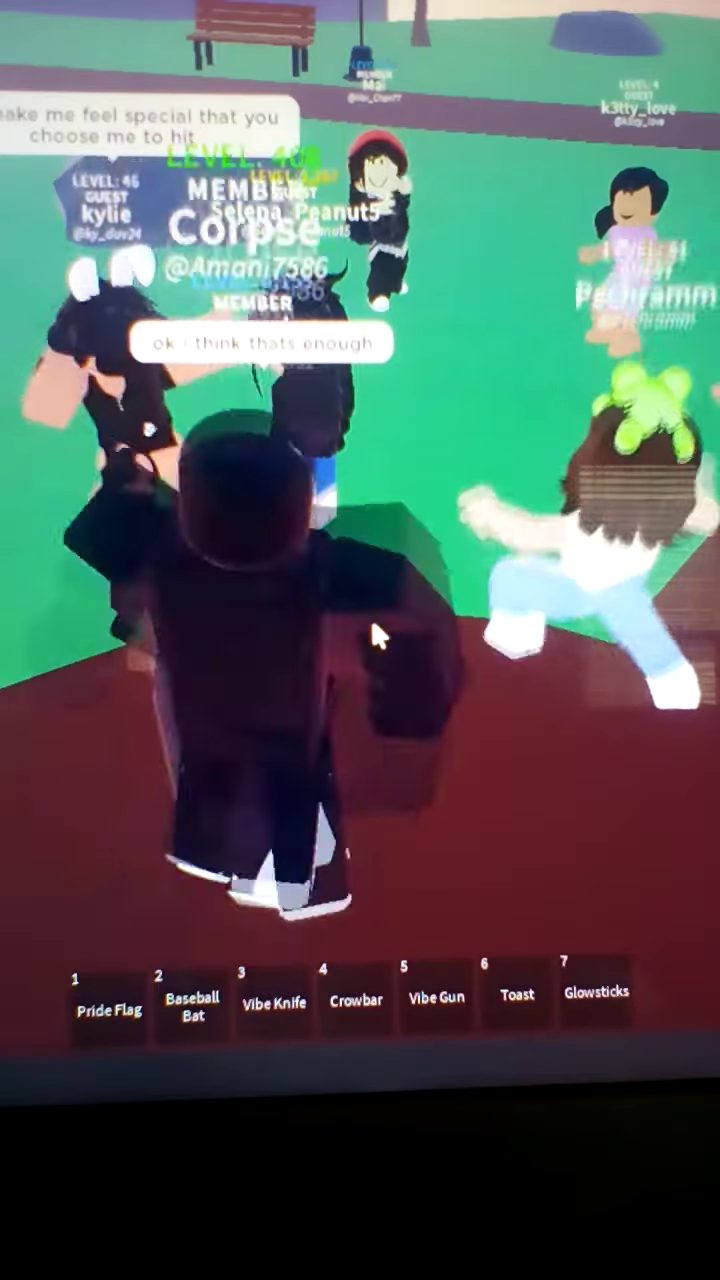
left_click_drag(370, 615, 370, 620)
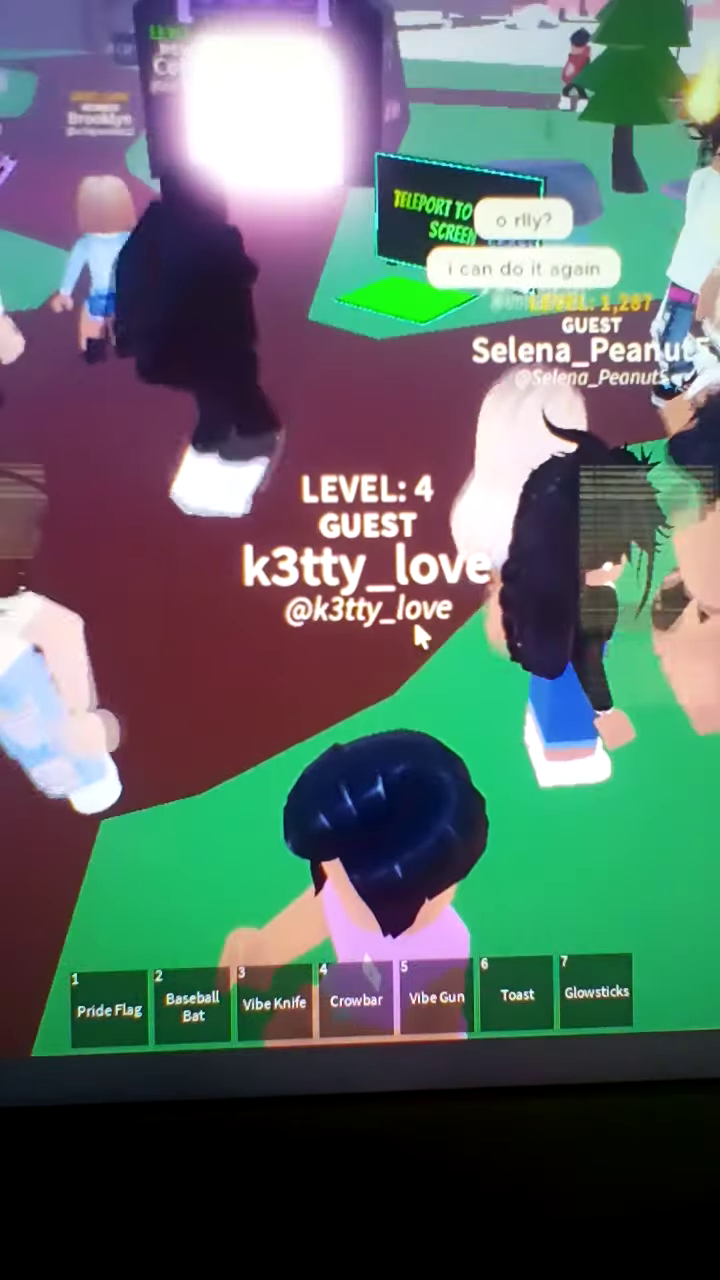
key("w")
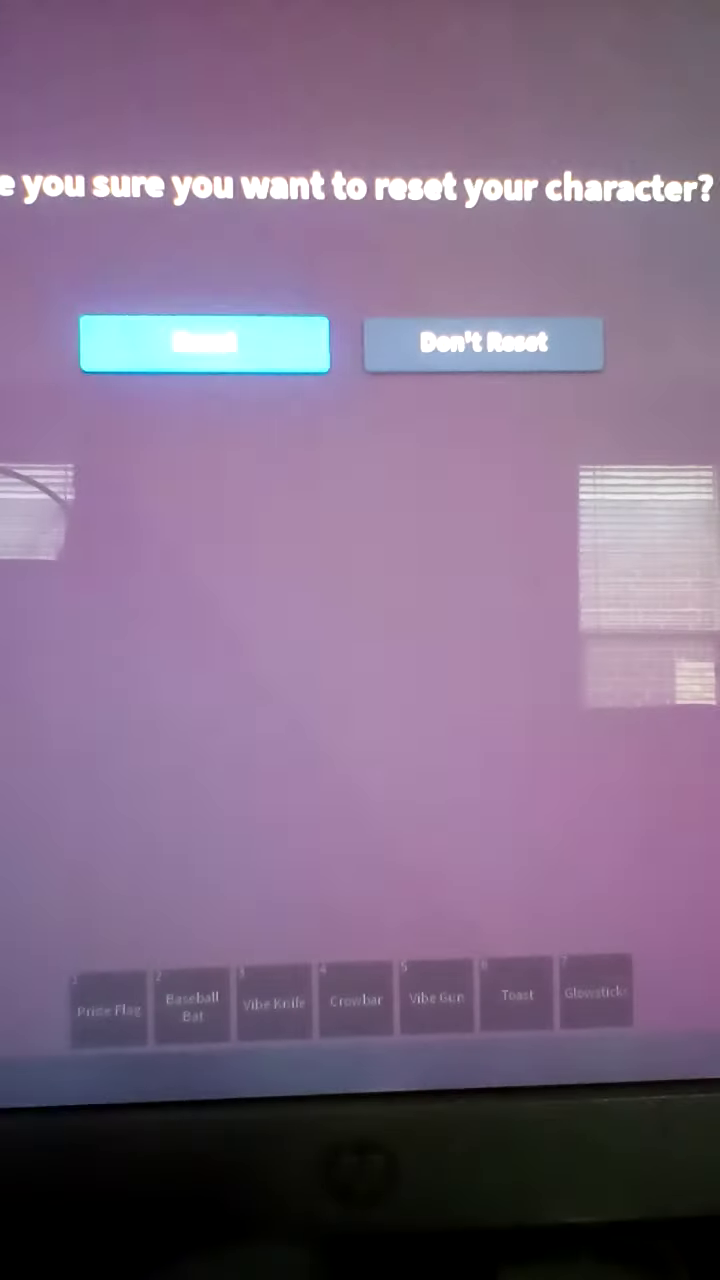
Confirm the character reset so the avatar respawns on the park path by the shop.
key("Return")
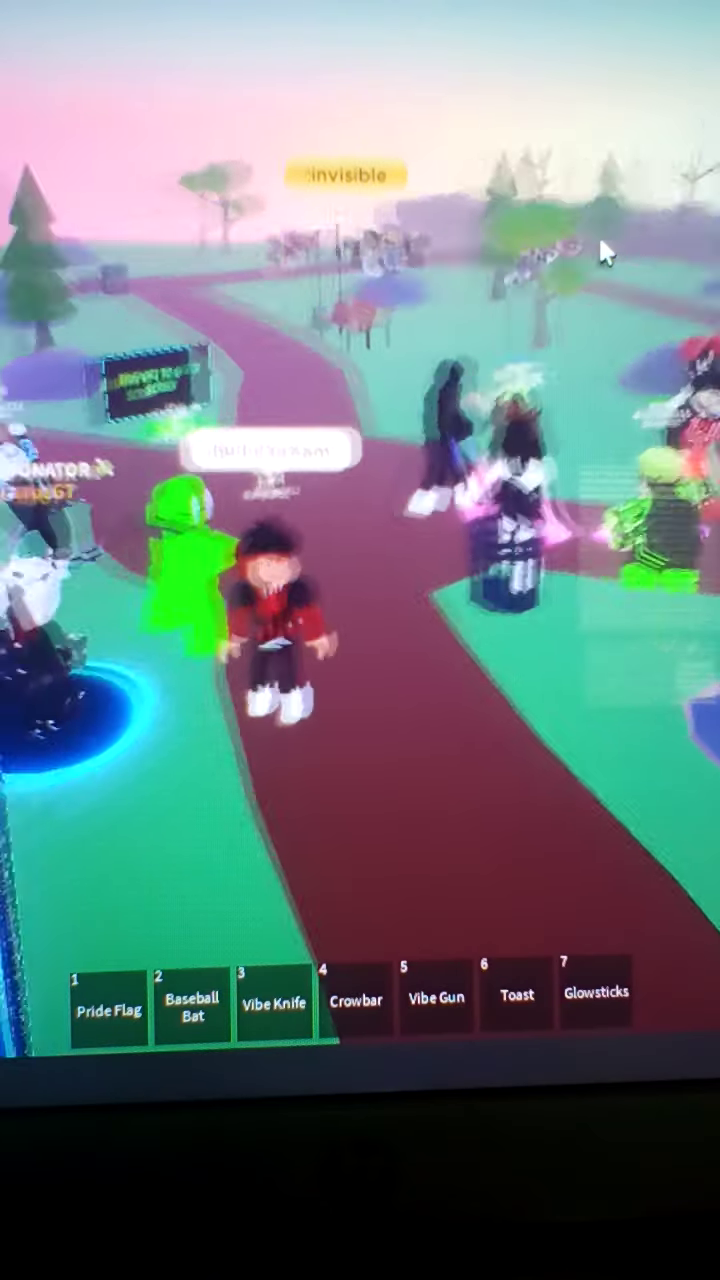
Tilt and orbit the camera to watch the chatting player groups along the park path.
right_click(599, 236)
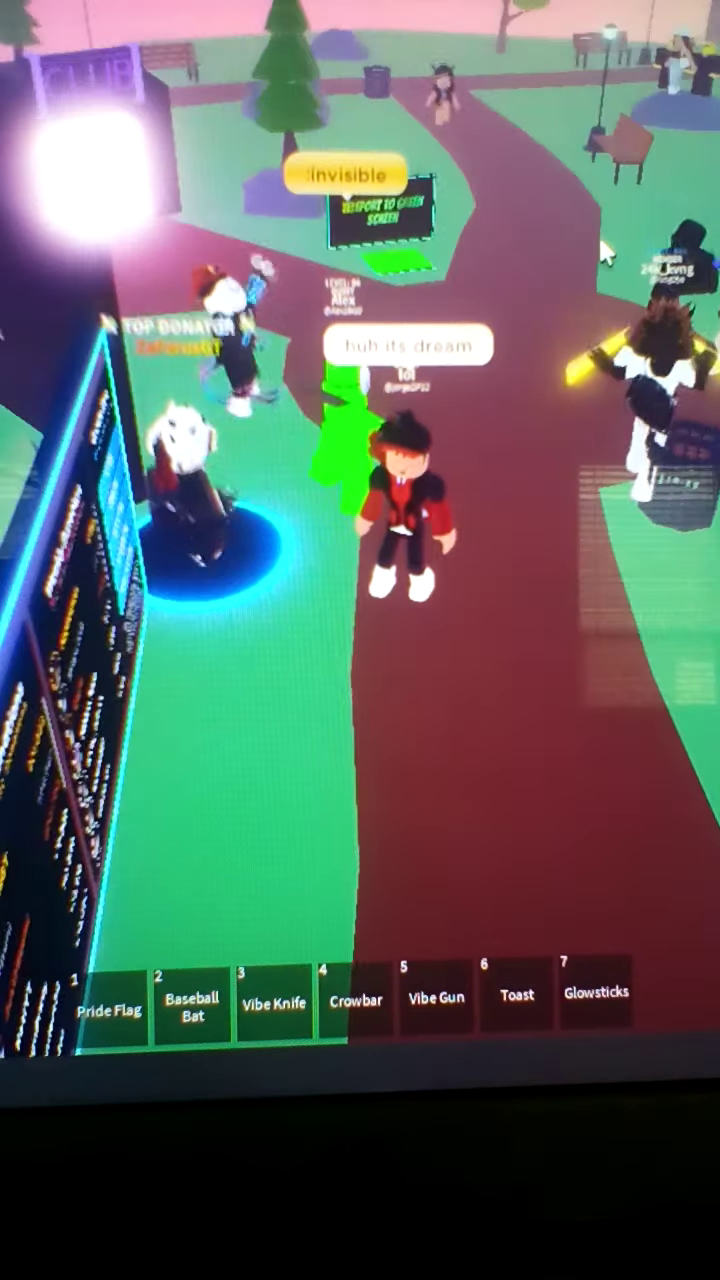
left_click_drag(599, 236, 599, 250)
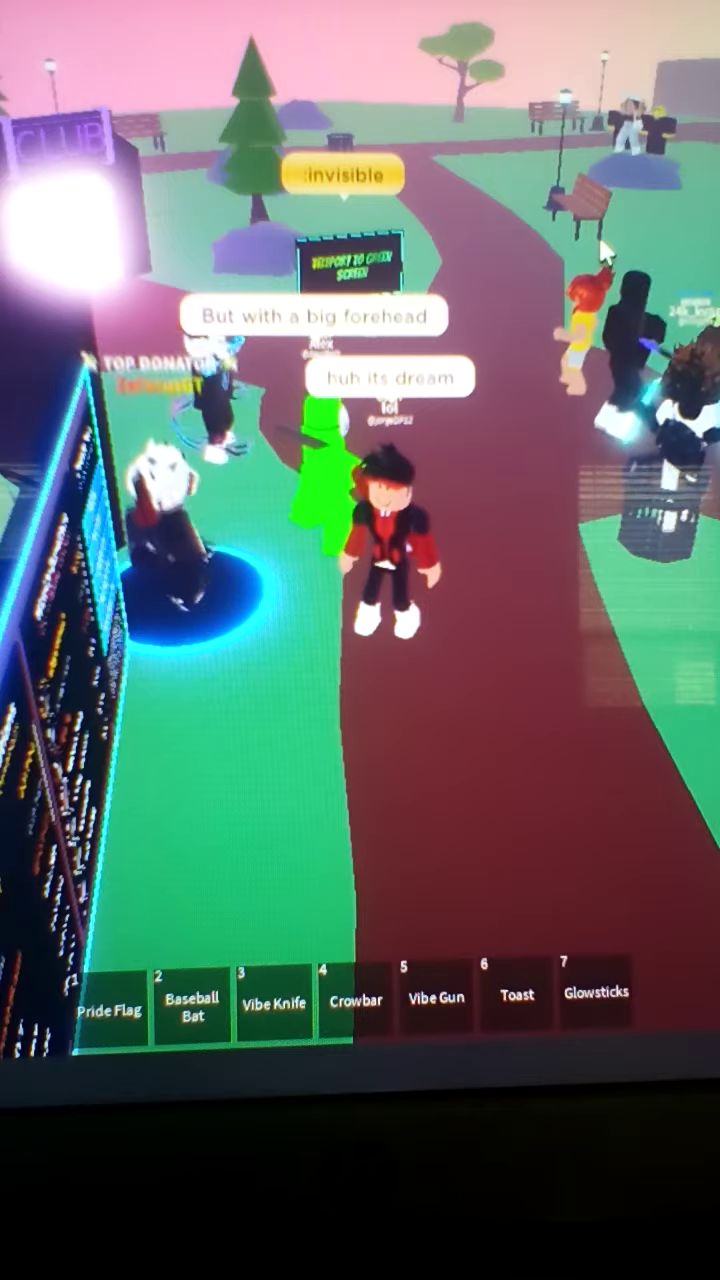
left_click_drag(599, 236, 605, 252)
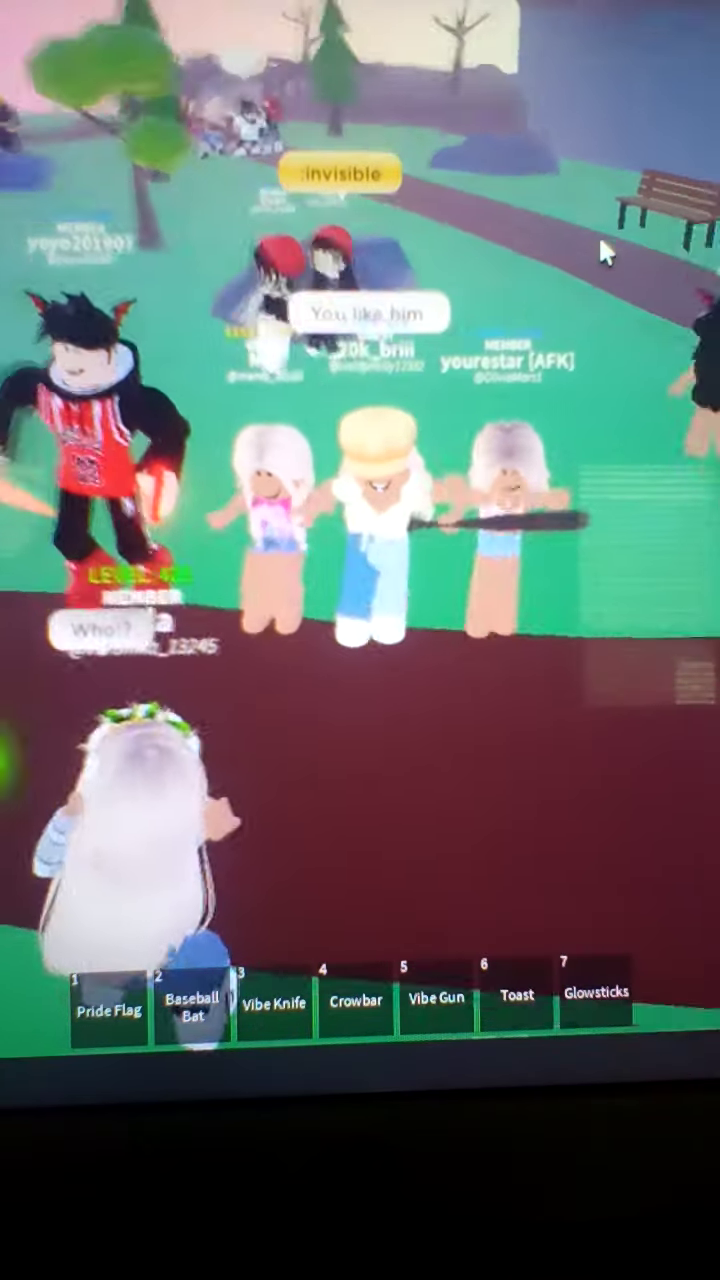
scroll(599, 236, "down", 3)
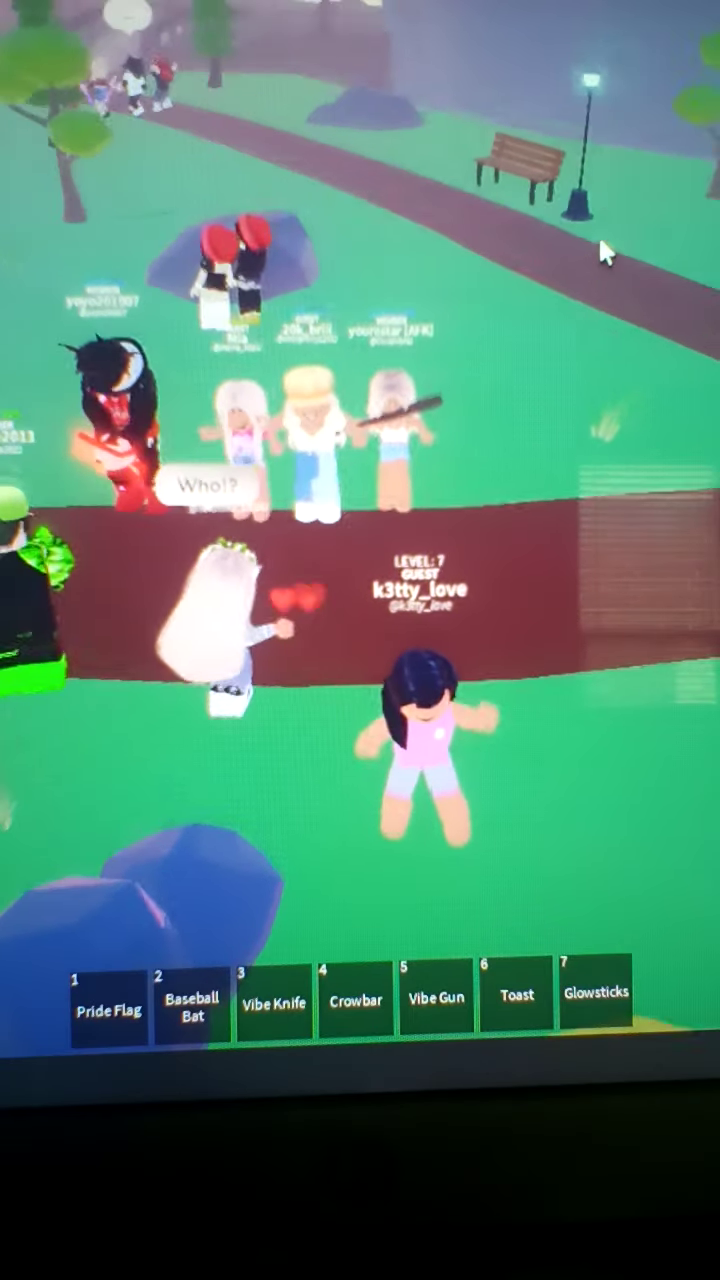
mouse_move(597, 231)
left_mouse_down()
mouse_move(605, 262)
mouse_move(610, 200)
left_mouse_up()
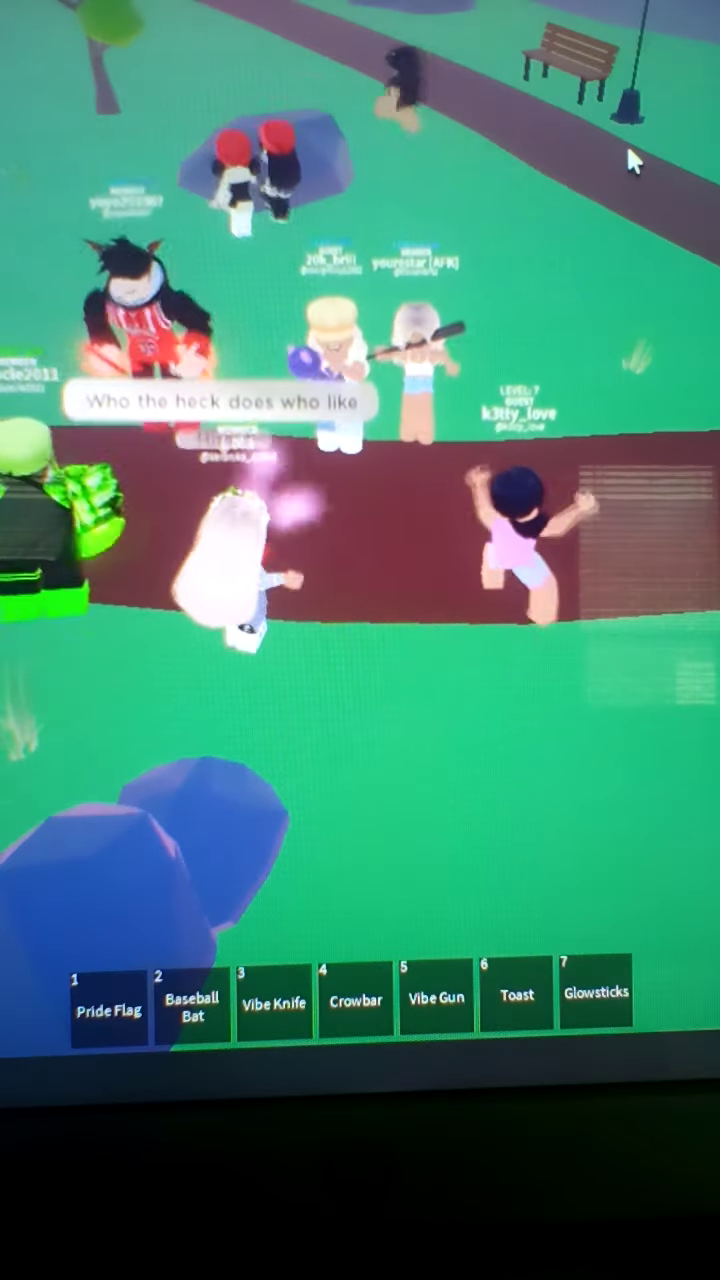
left_click_drag(624, 139, 555, 130)
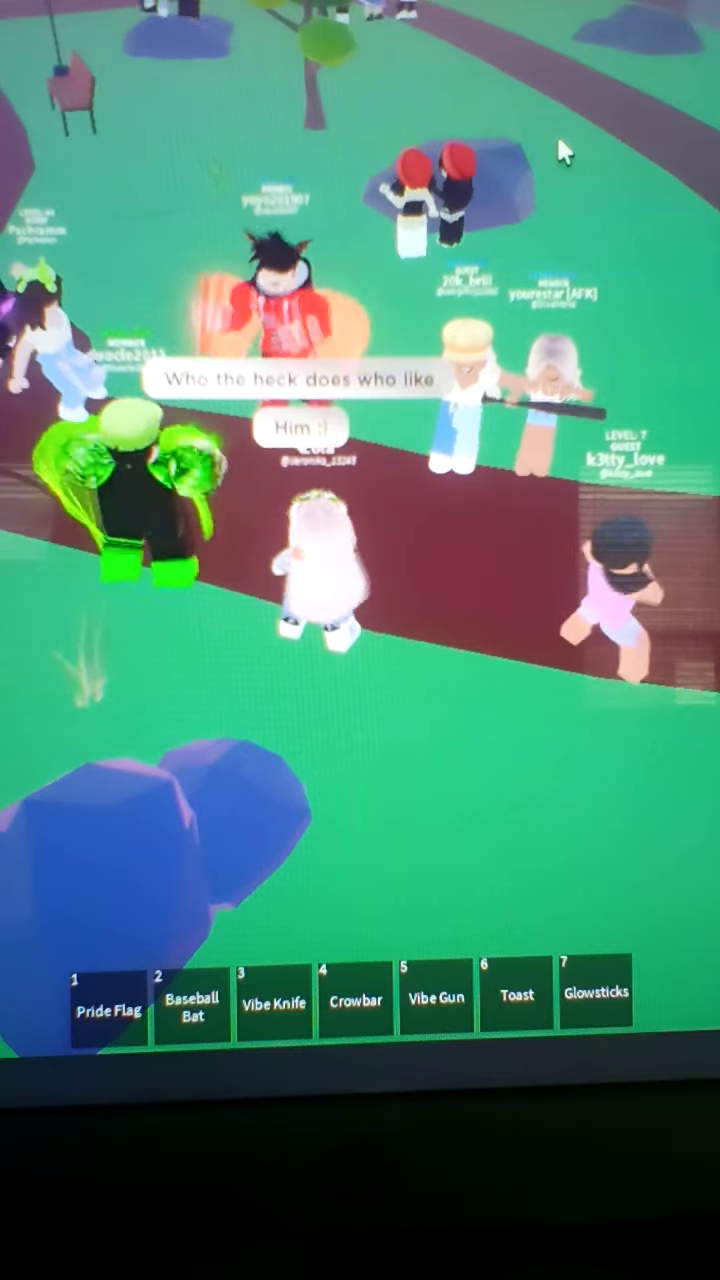
scroll(557, 135, "up", 1)
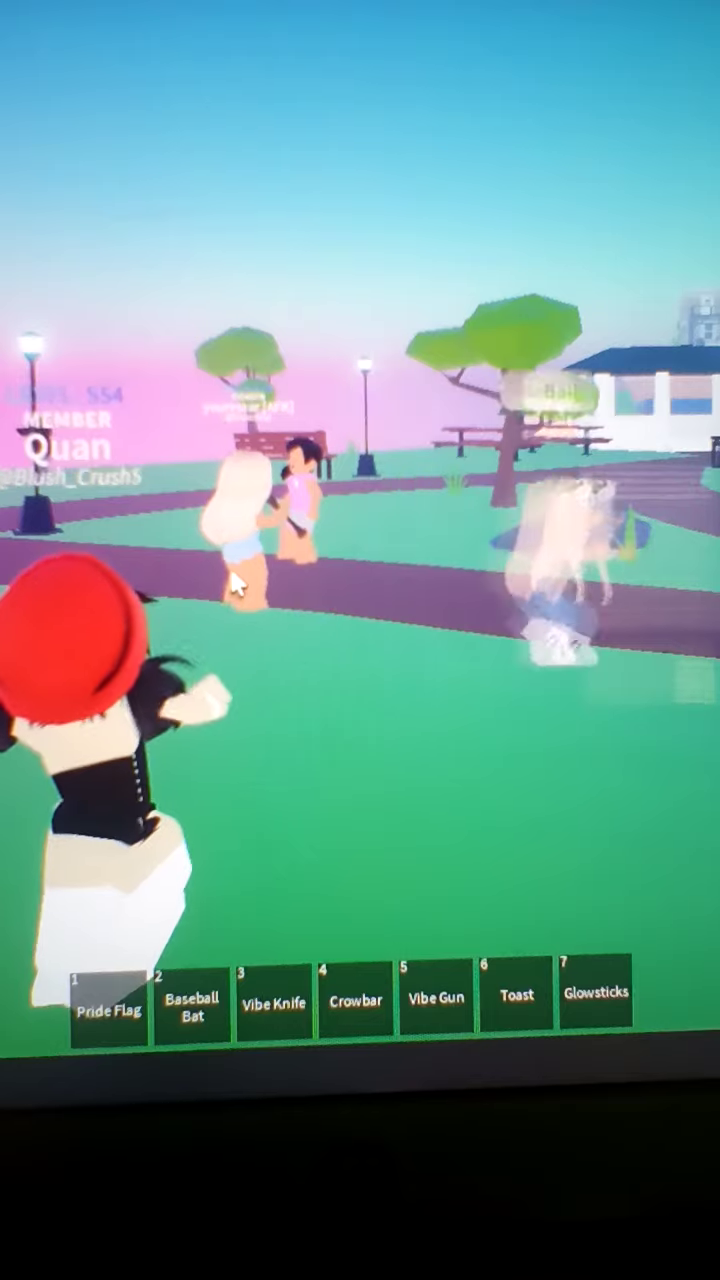
Swing the camera around and walk the avatar across the lawn to the dancing players.
mouse_move(174, 603)
left_mouse_down()
mouse_move(208, 625)
mouse_move(202, 604)
left_mouse_up()
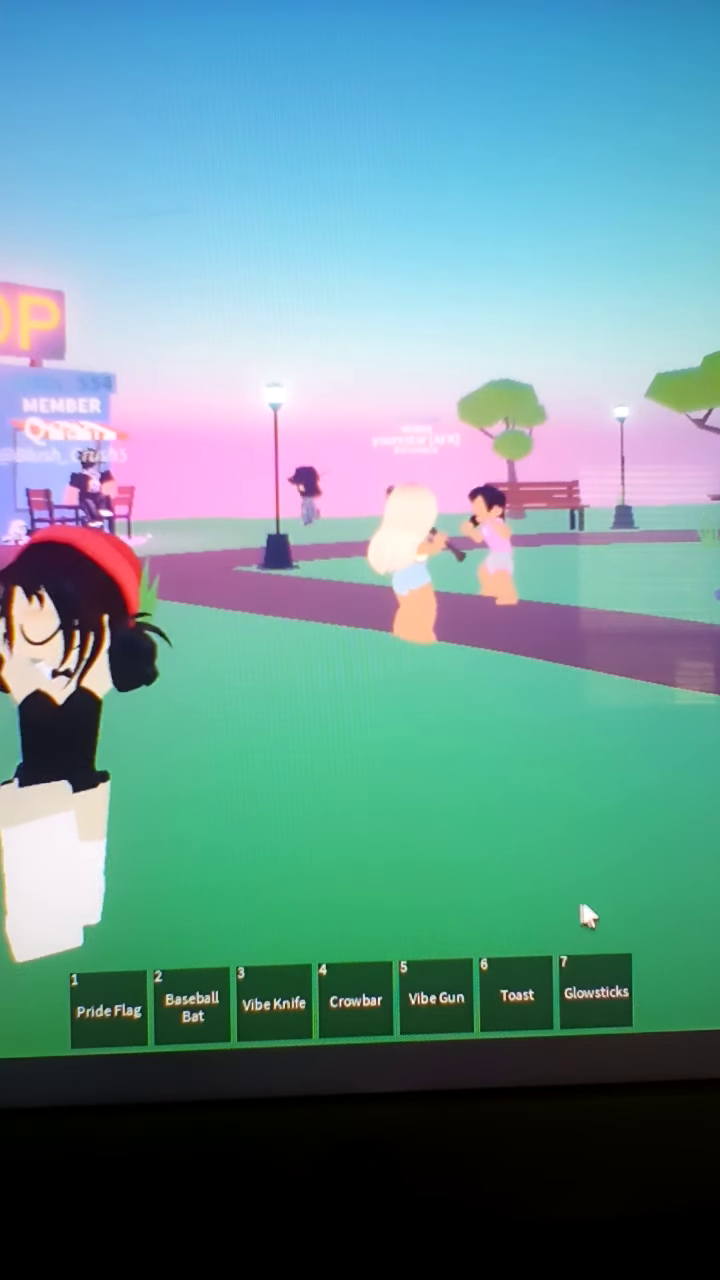
left_click_drag(578, 893, 352, 735)
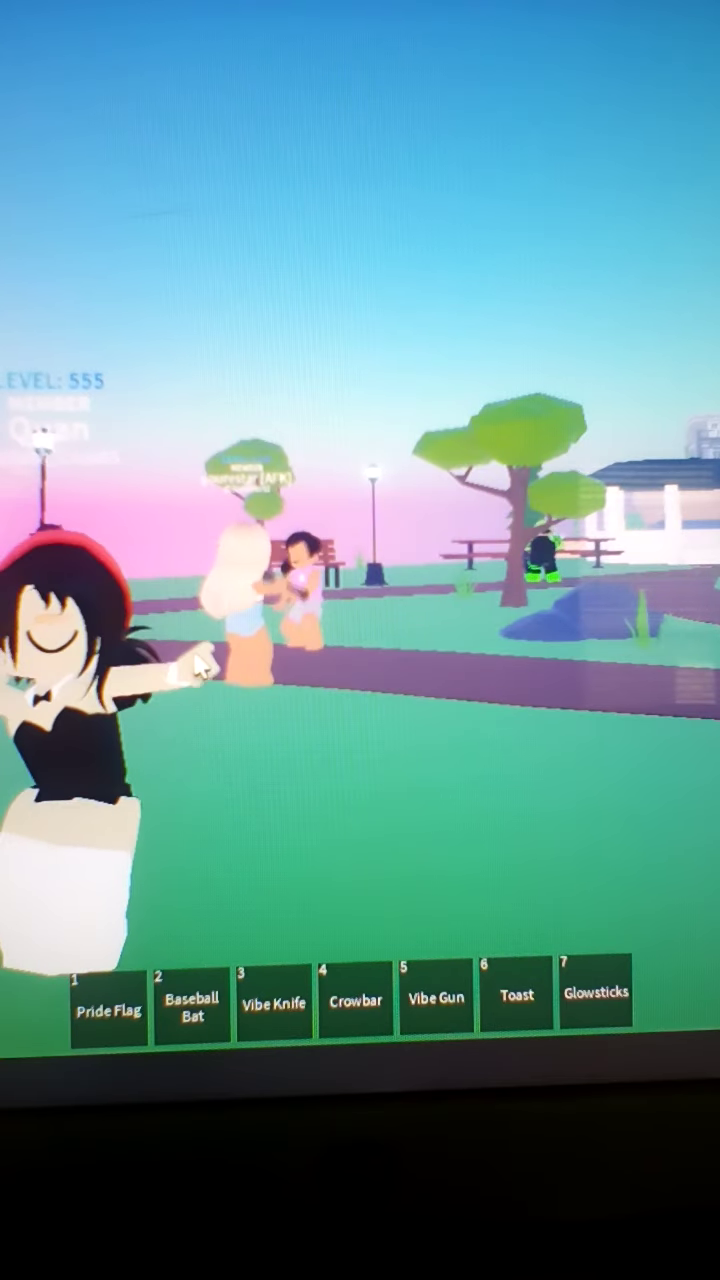
key("w")
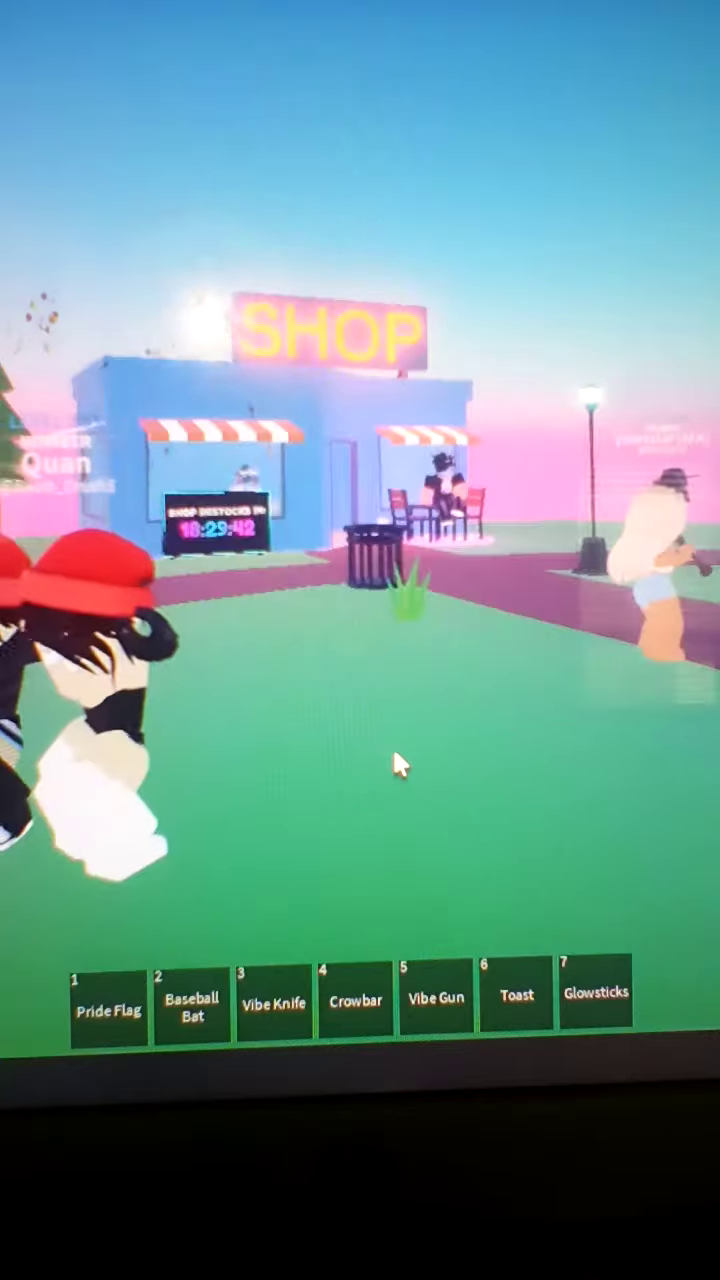
key("Right")
key("Right")
key("Right")
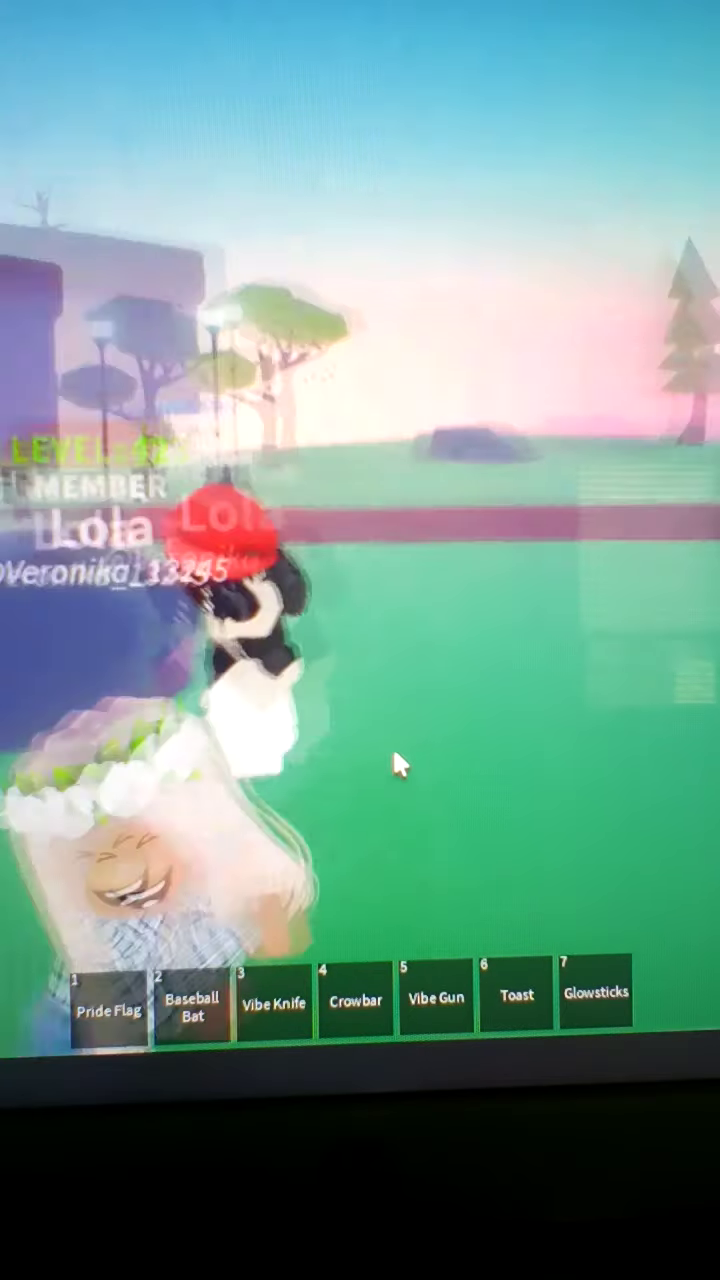